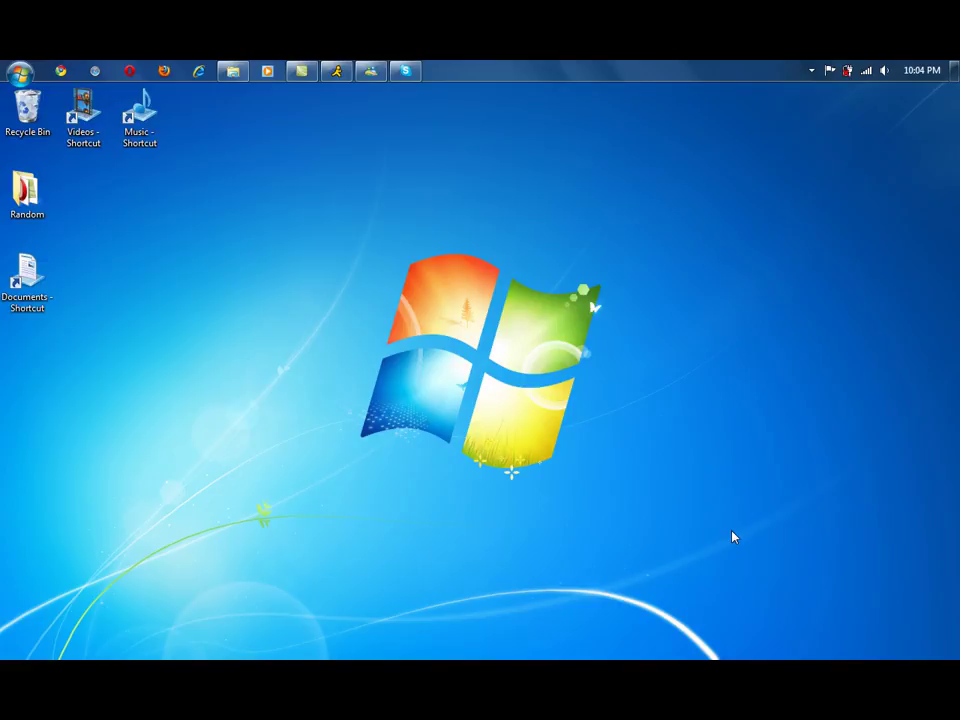
- Launch Safari 5 from the taskbar quick-launch button so Apple's start page loads
{"action": "left_click", "coordinate": [100, 70]}
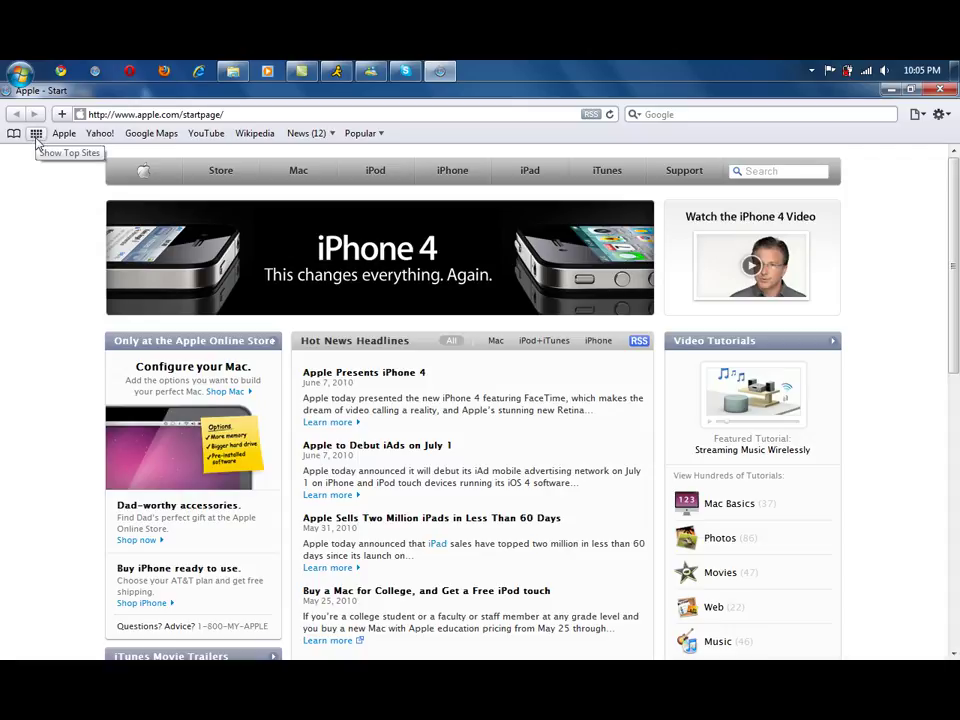
- Open The New York Times thumbnail from the Top Sites grid
{"action": "left_click", "coordinate": [36, 136]}
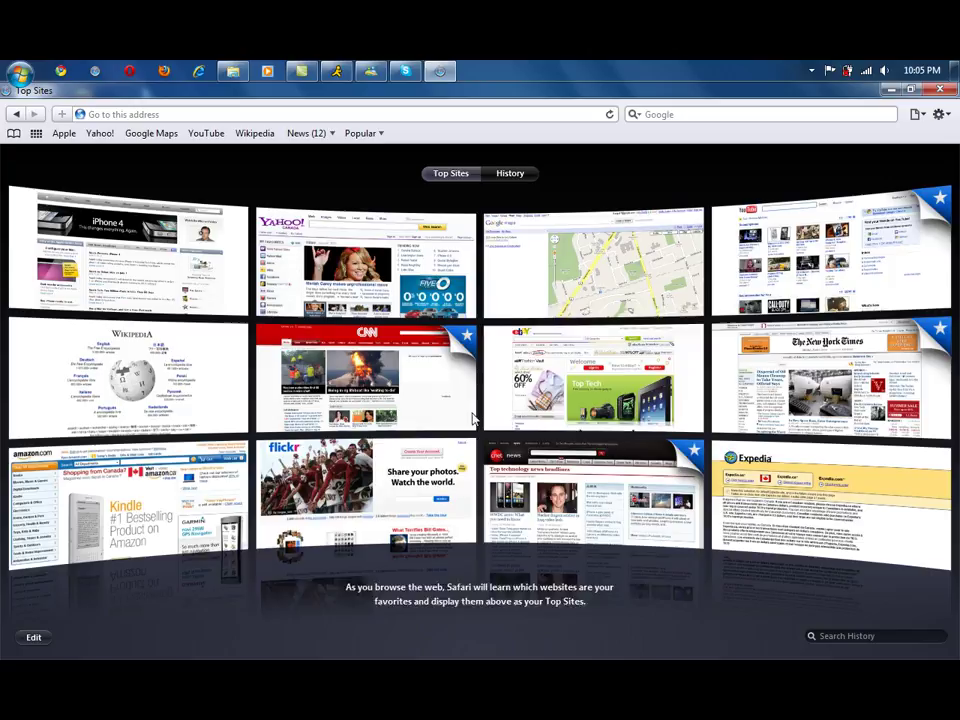
{"action": "left_click", "coordinate": [765, 378]}
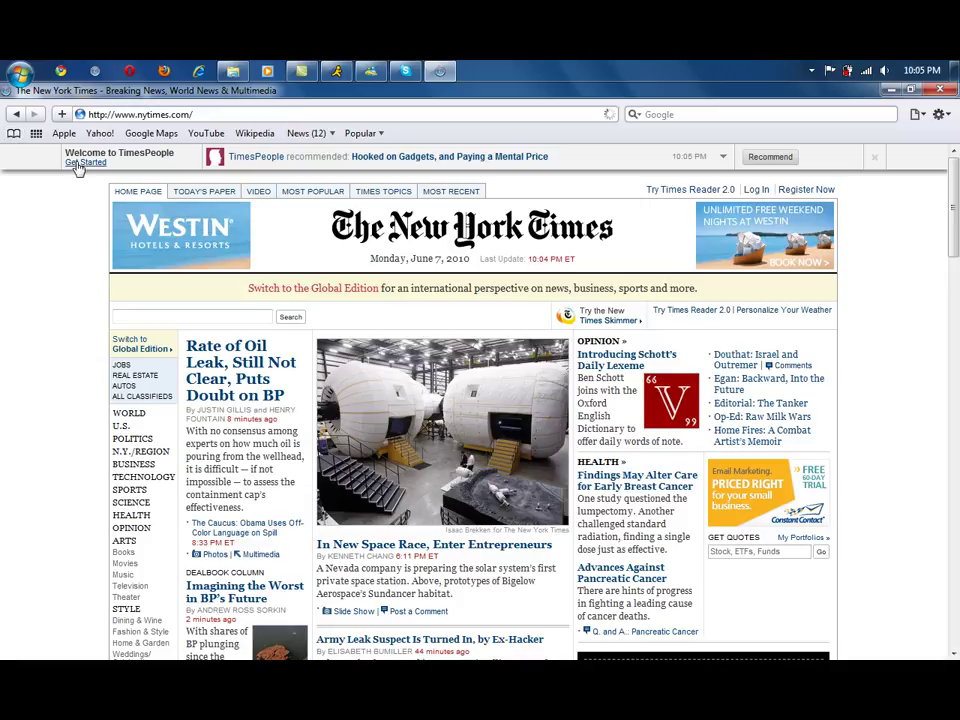
- Bookmark The New York Times homepage under its page title in the News folder
{"action": "left_click", "coordinate": [61, 114]}
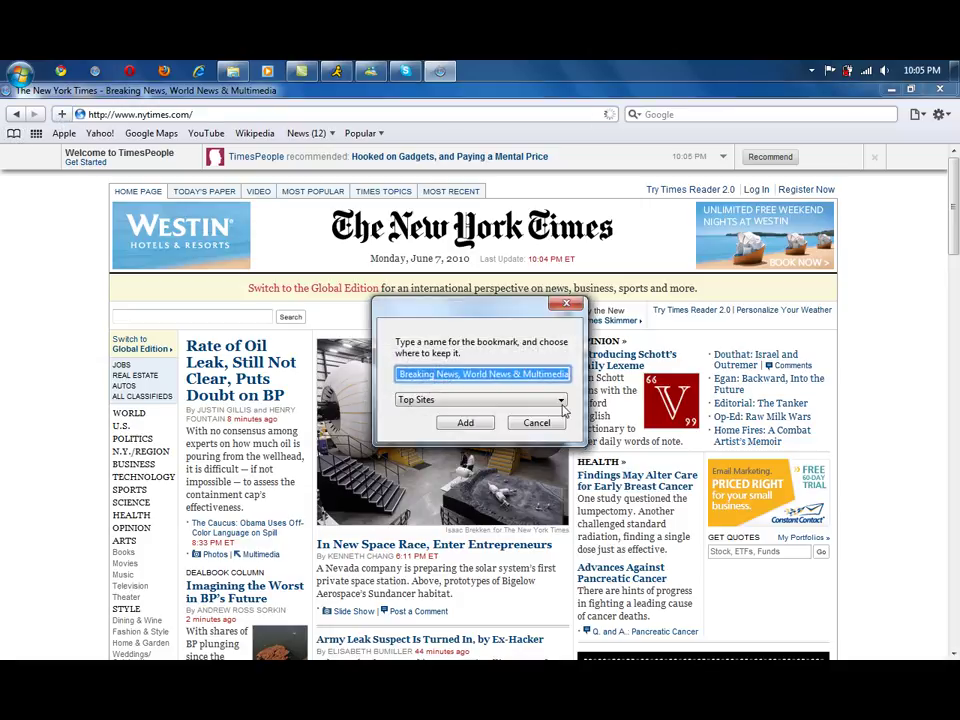
{"action": "left_click", "coordinate": [559, 403]}
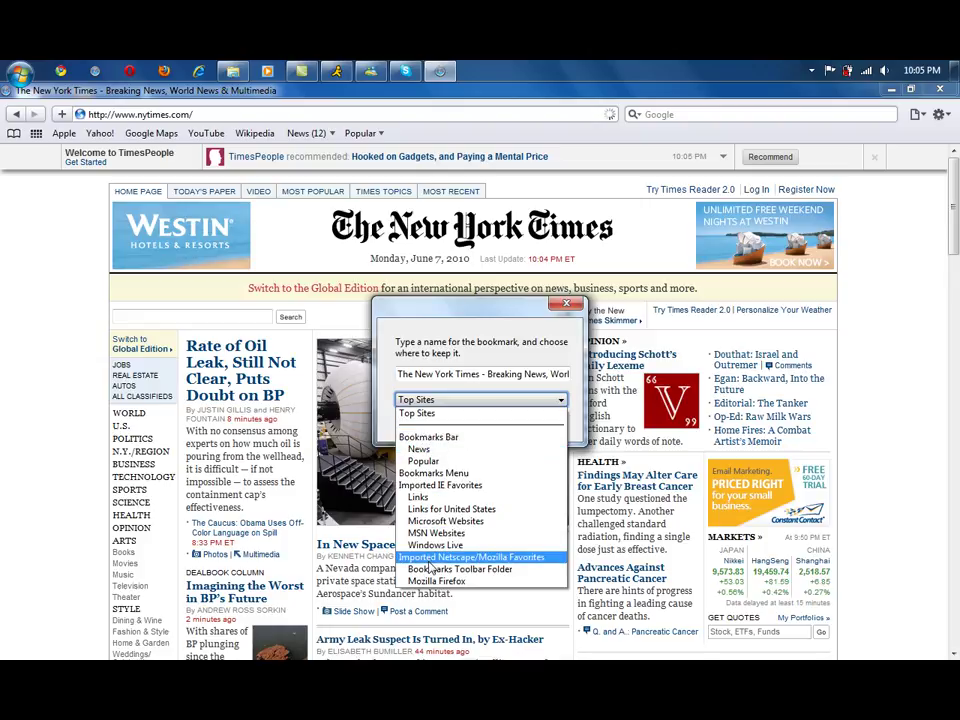
{"action": "left_click", "coordinate": [444, 452]}
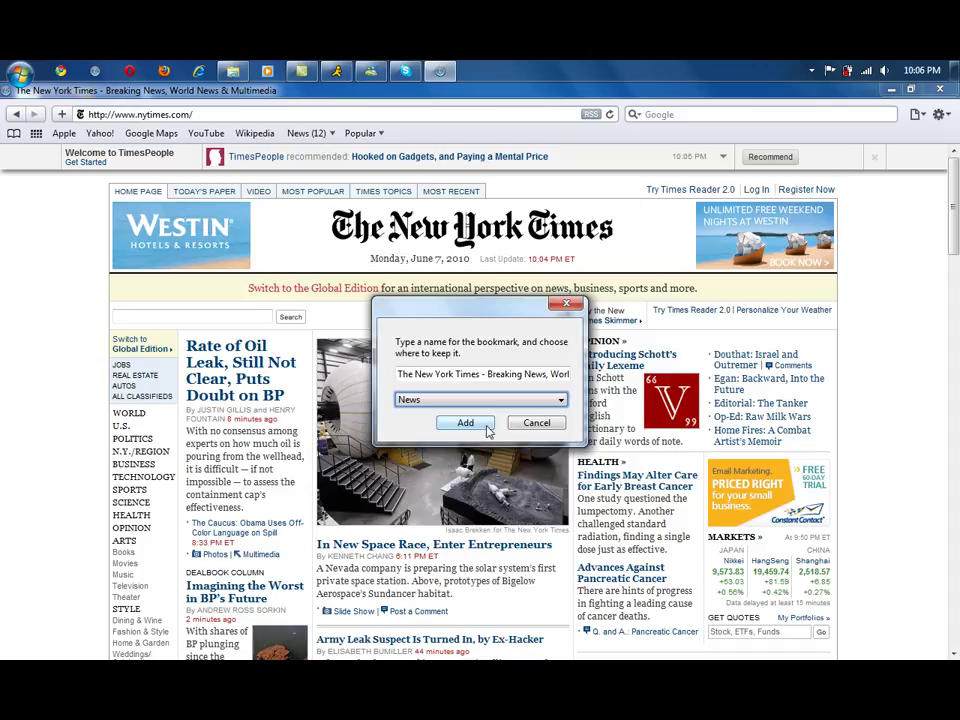
{"action": "left_click", "coordinate": [486, 428]}
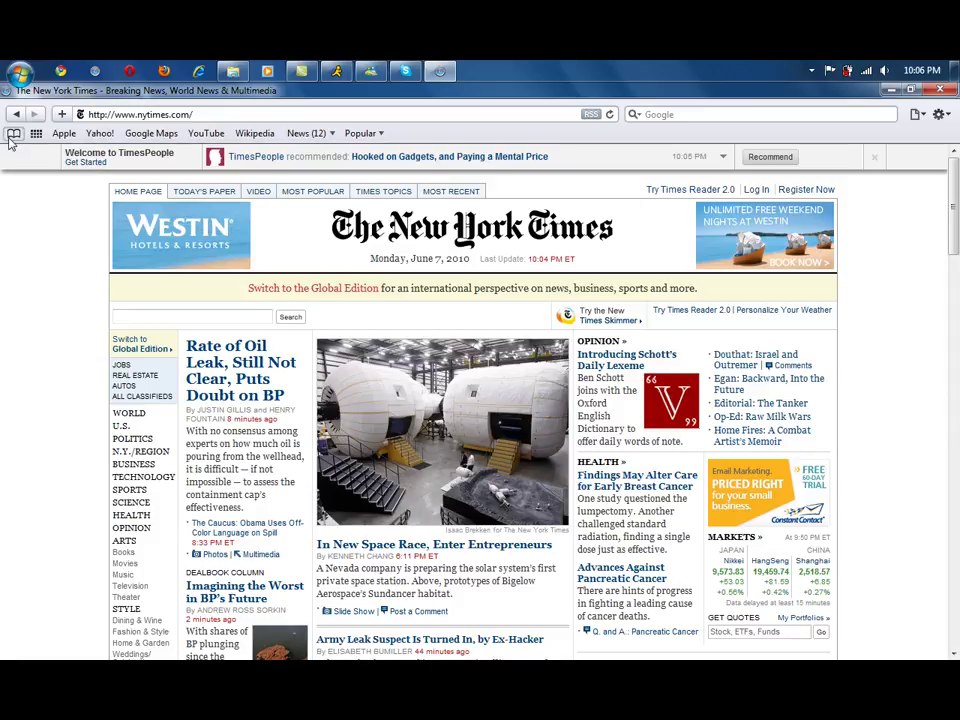
- Show the Bookmarks Bar collection in the bookmarks library, including the 12-item News folder
{"action": "left_click", "coordinate": [13, 134]}
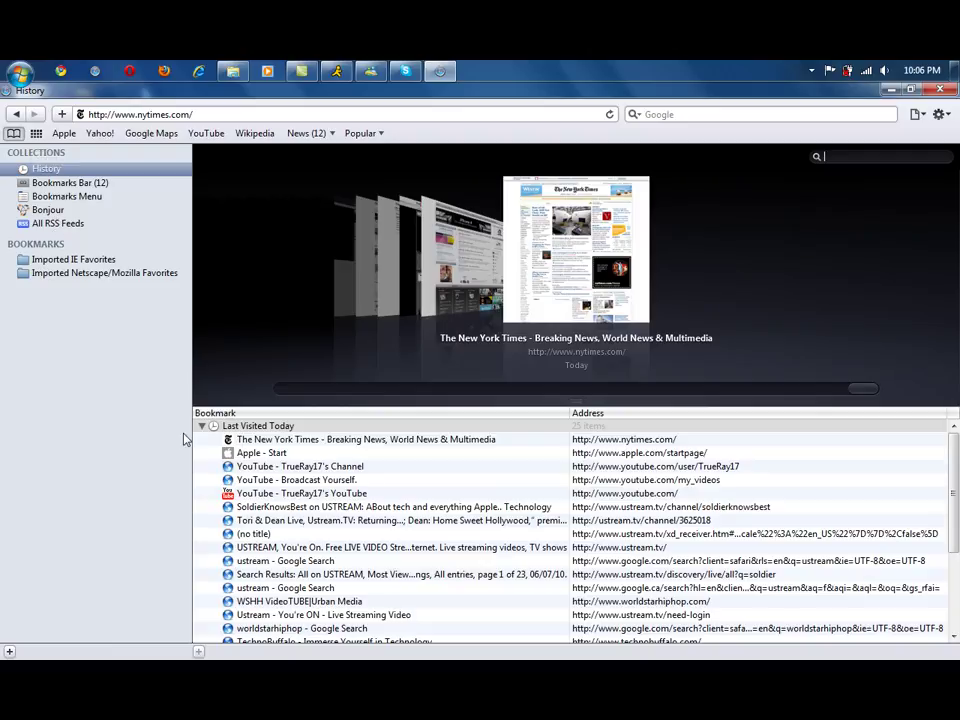
{"action": "left_click", "coordinate": [57, 186]}
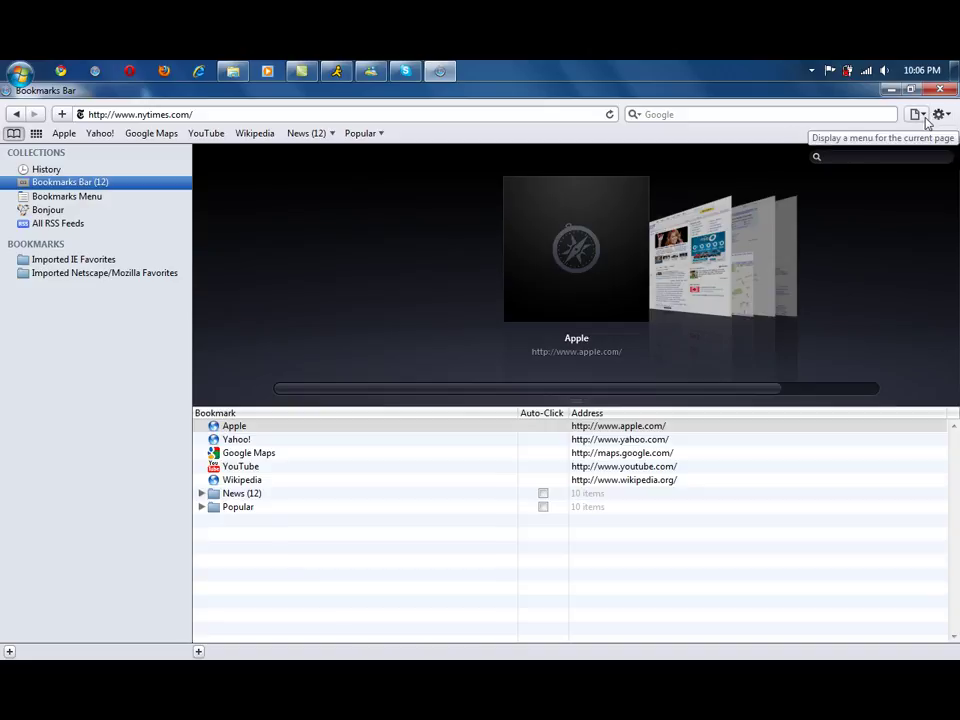
- Load CNN's homepage from Top Sites in a new tab, then open the Page menu's zoom options
{"action": "left_click", "coordinate": [922, 115]}
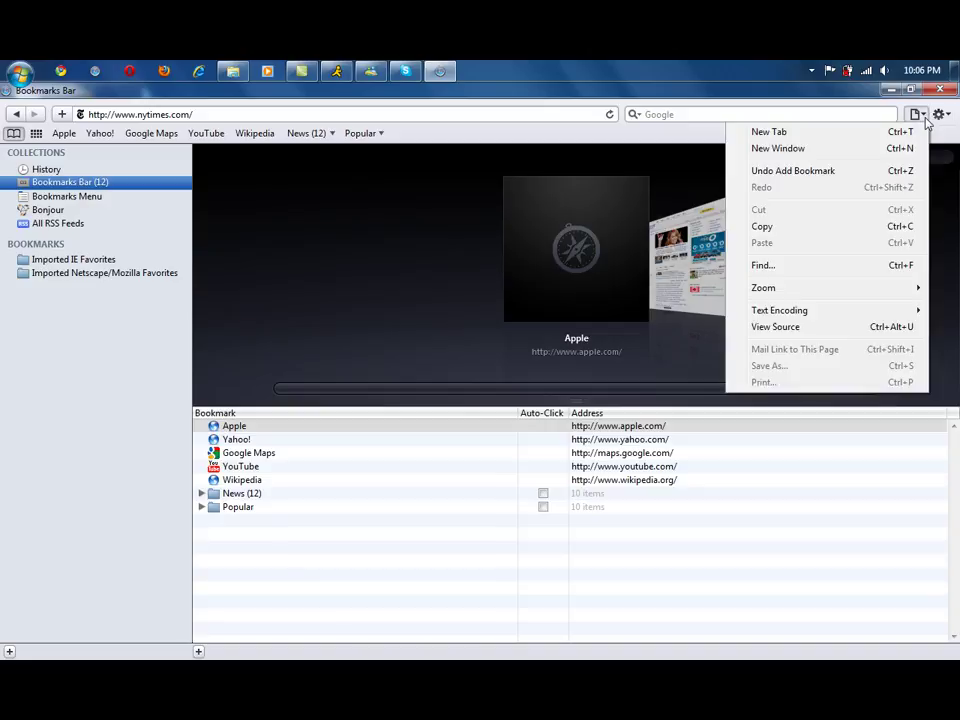
{"action": "left_click", "coordinate": [848, 135]}
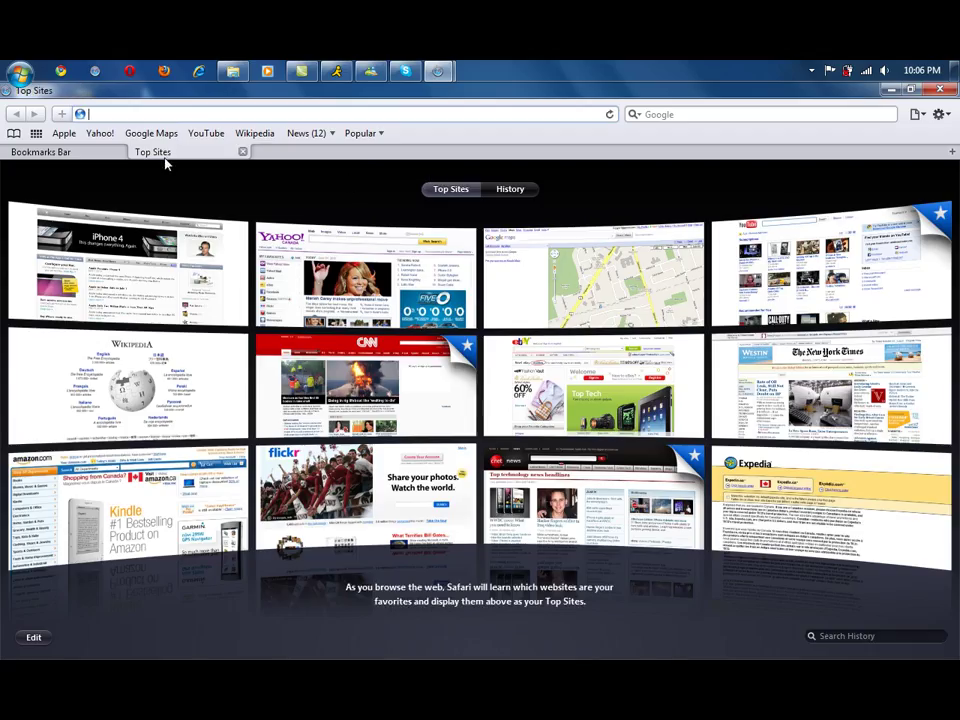
{"action": "left_click", "coordinate": [318, 398]}
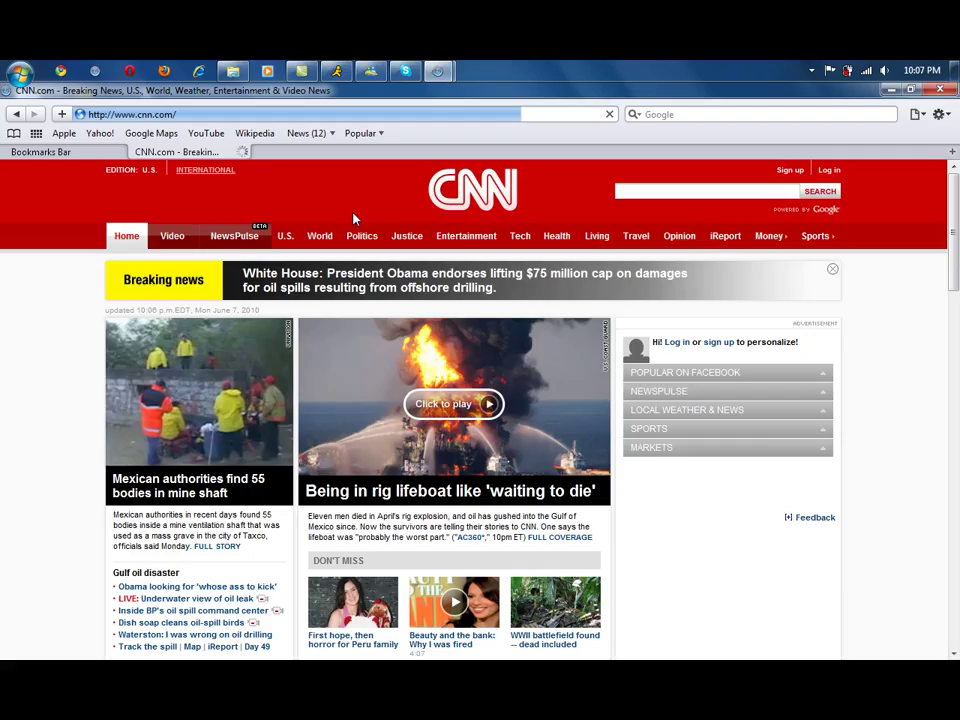
{"action": "left_click", "coordinate": [915, 114]}
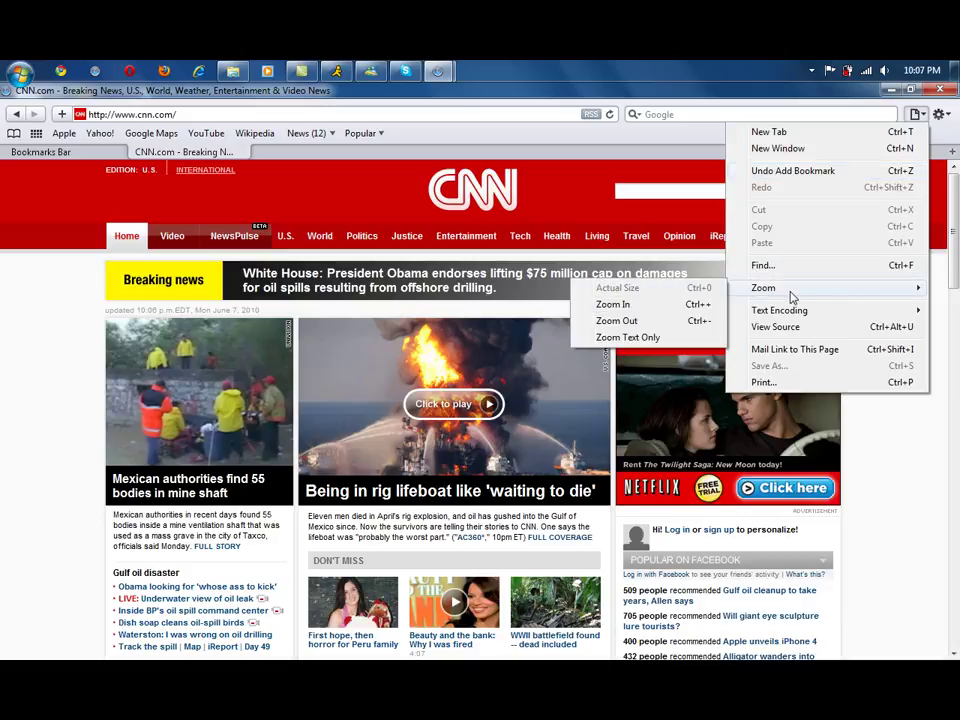
{"action": "left_click", "coordinate": [695, 305]}
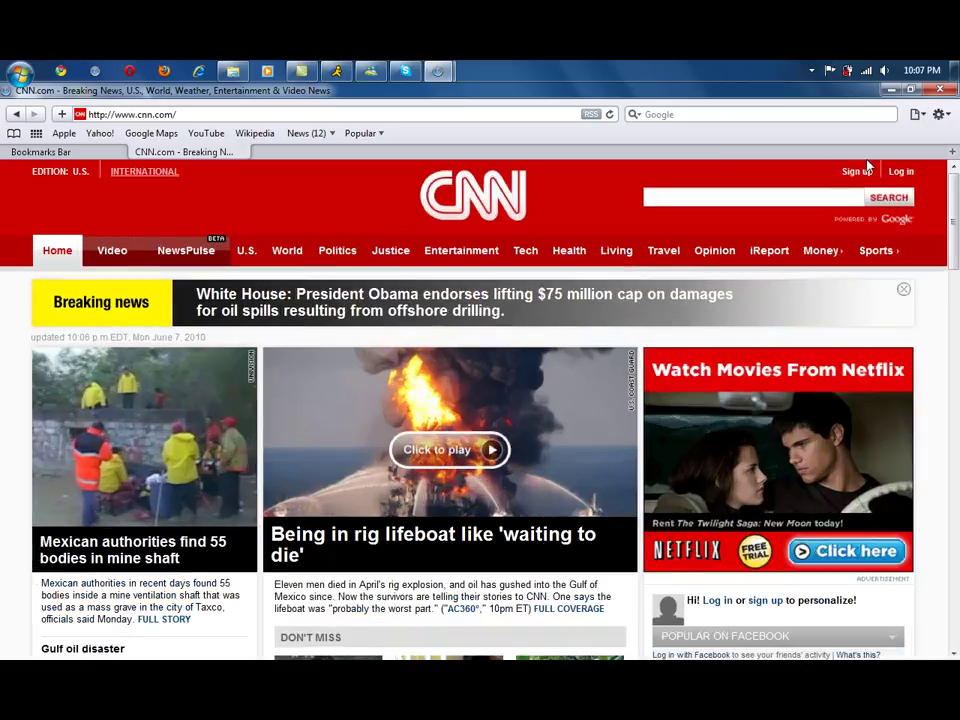
{"action": "left_click", "coordinate": [919, 115]}
{"action": "mouse_move", "coordinate": [765, 288]}
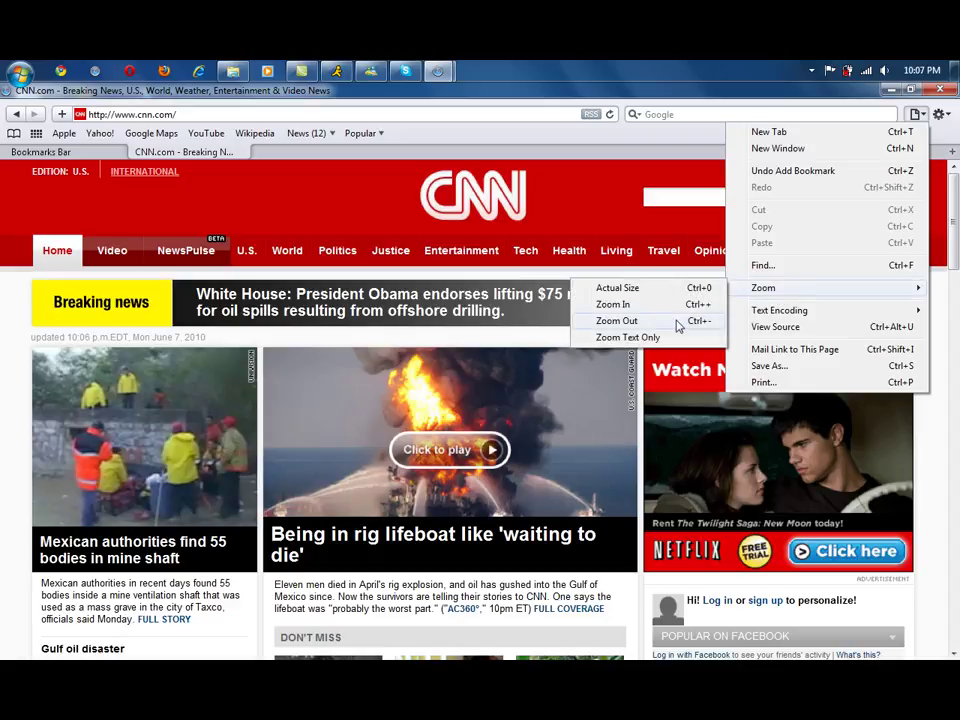
{"action": "left_click", "coordinate": [676, 320]}
{"action": "left_click", "coordinate": [915, 114]}
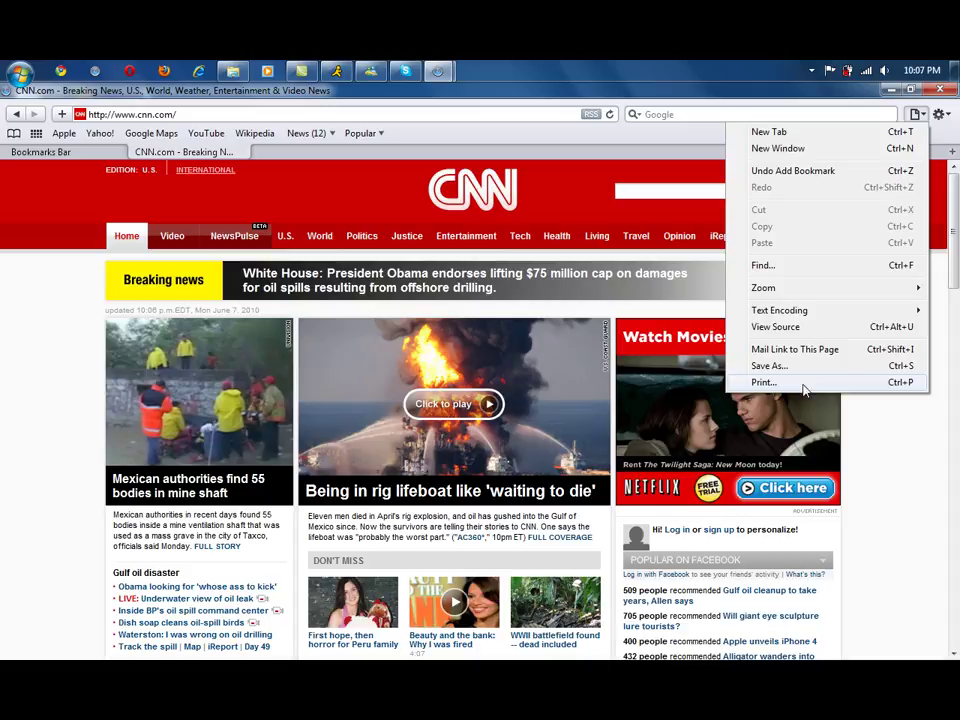
{"action": "left_click", "coordinate": [948, 114]}
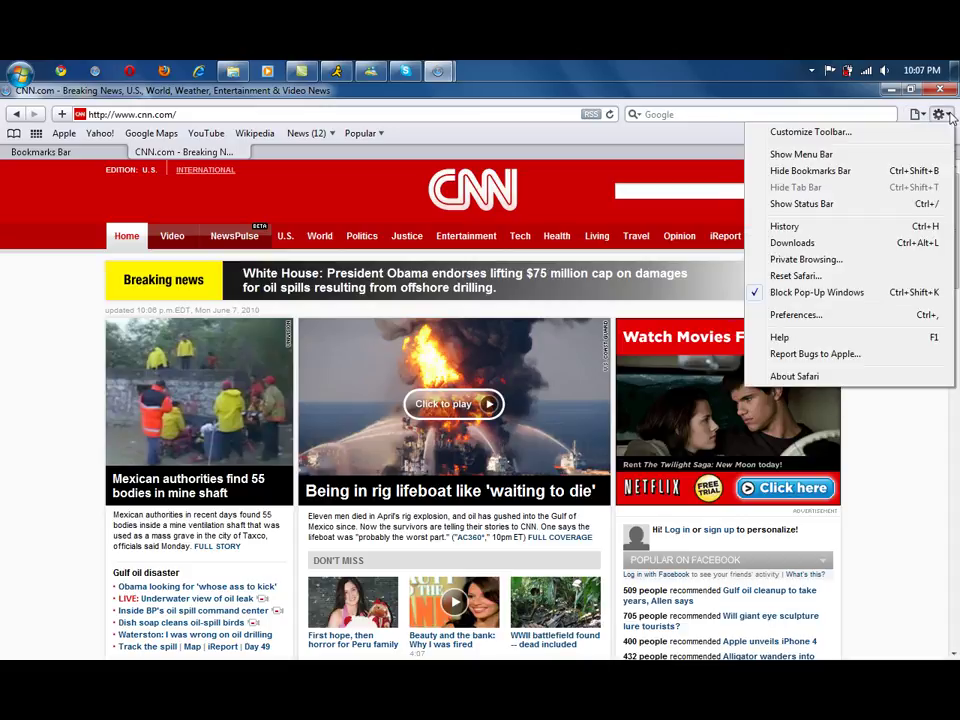
{"action": "left_click", "coordinate": [862, 136]}
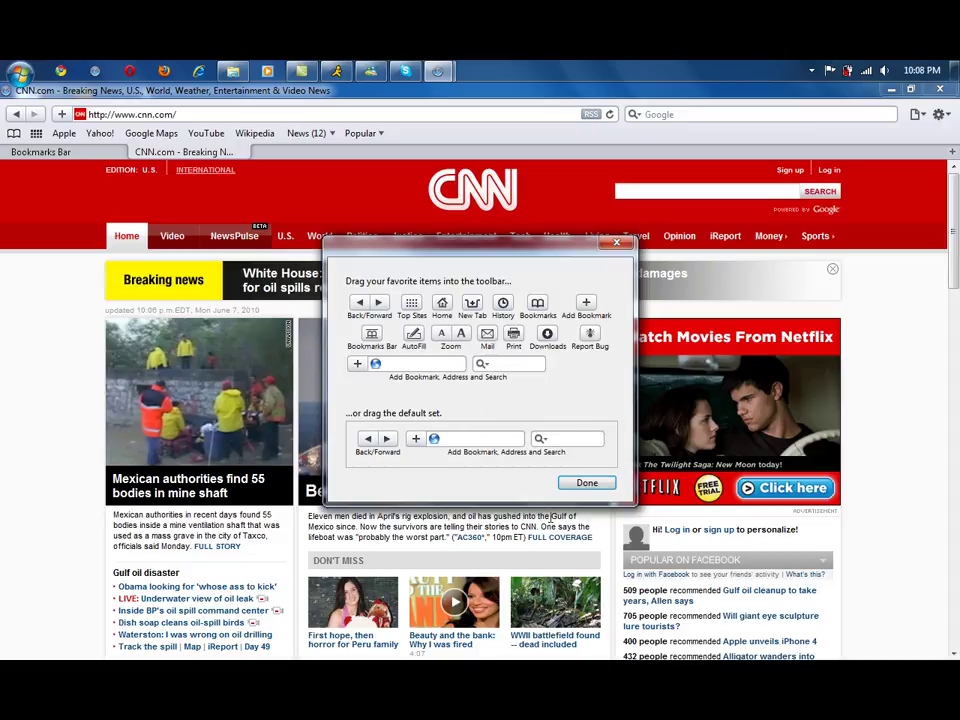
{"action": "left_click", "coordinate": [586, 484]}
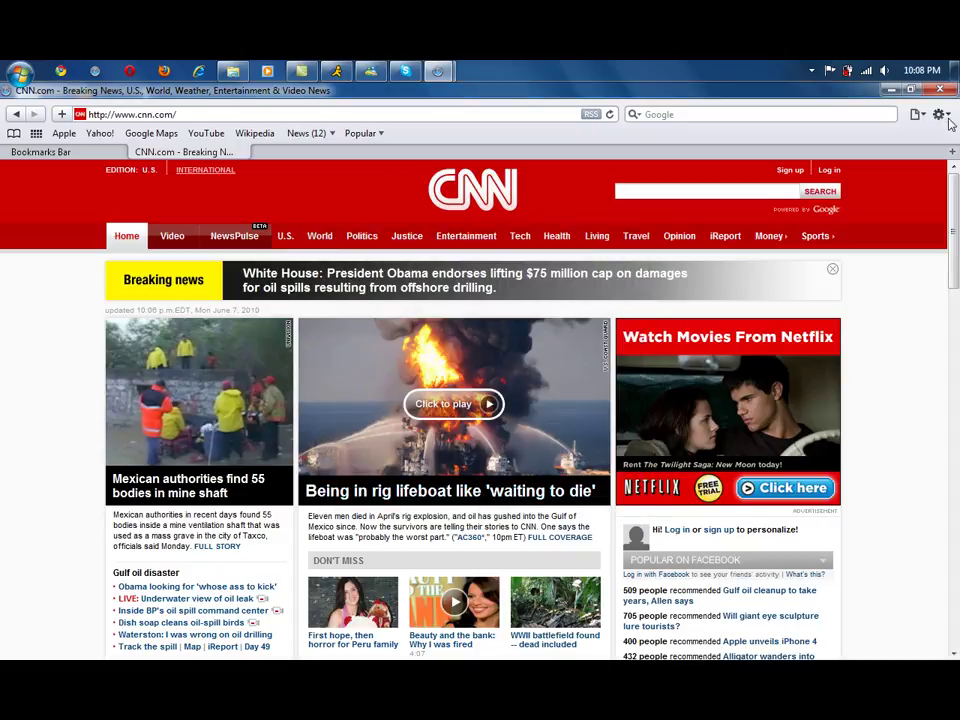
{"action": "left_click", "coordinate": [942, 115]}
{"action": "left_click", "coordinate": [775, 242]}
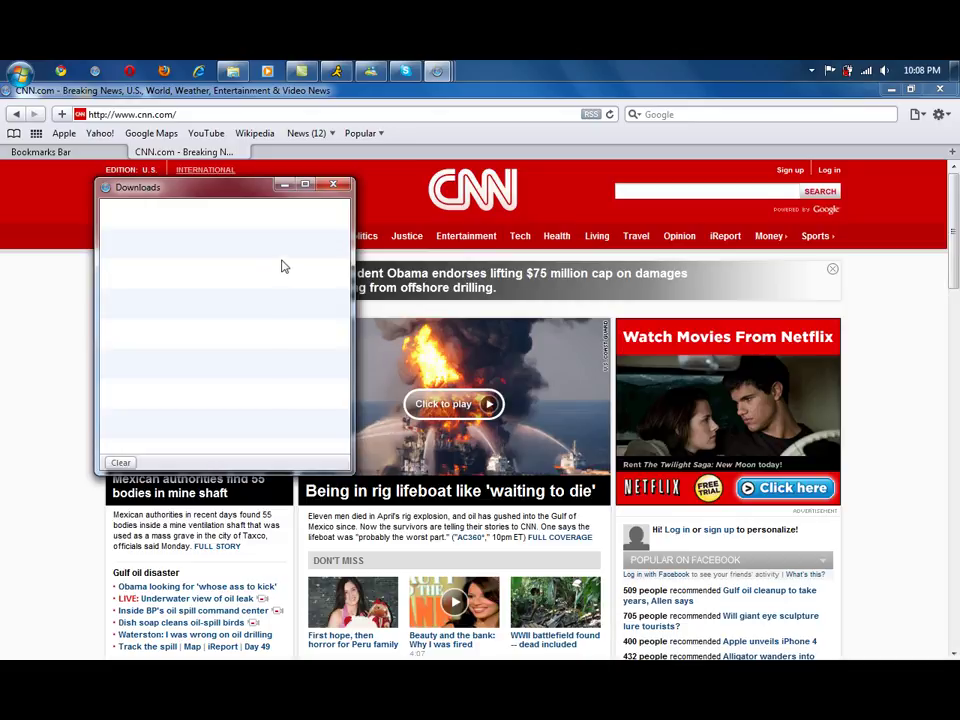
{"action": "left_click", "coordinate": [333, 186]}
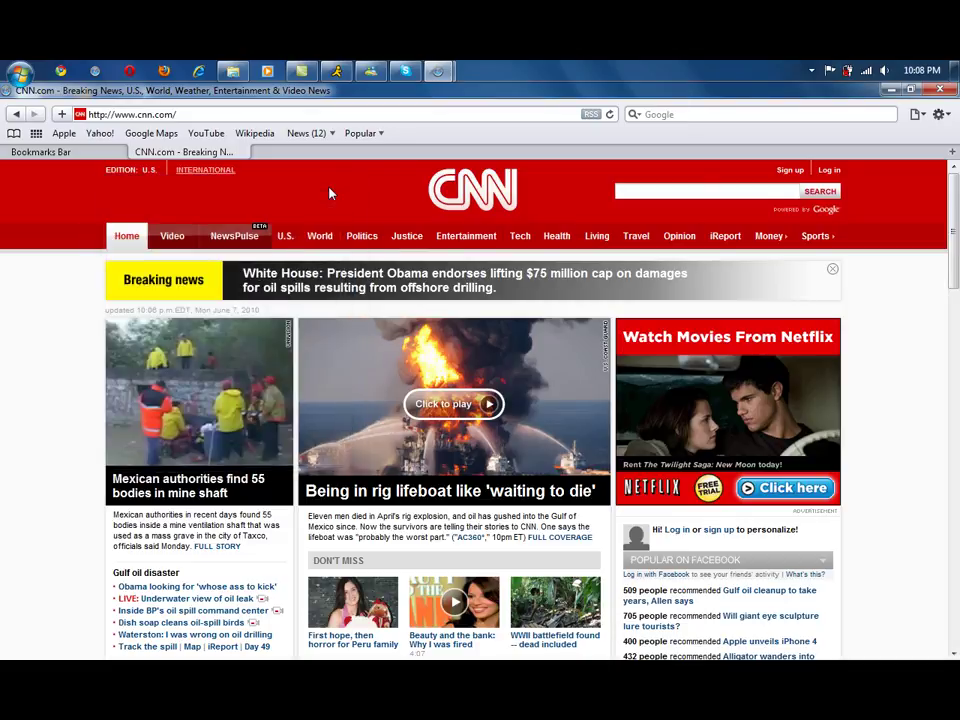
{"action": "left_click", "coordinate": [940, 114]}
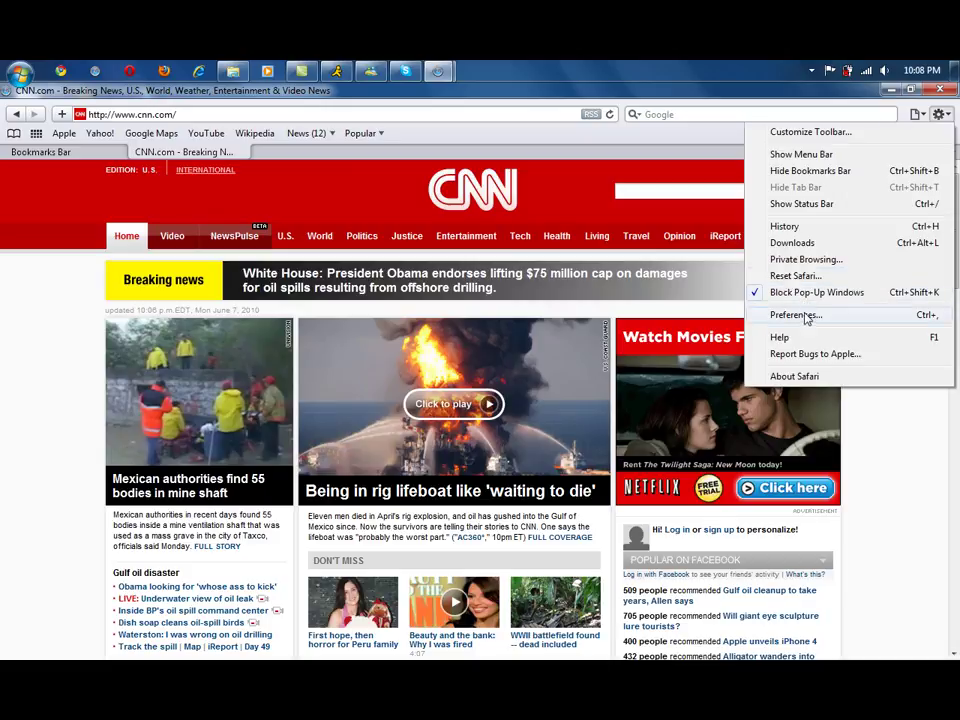
{"action": "left_click", "coordinate": [796, 315]}
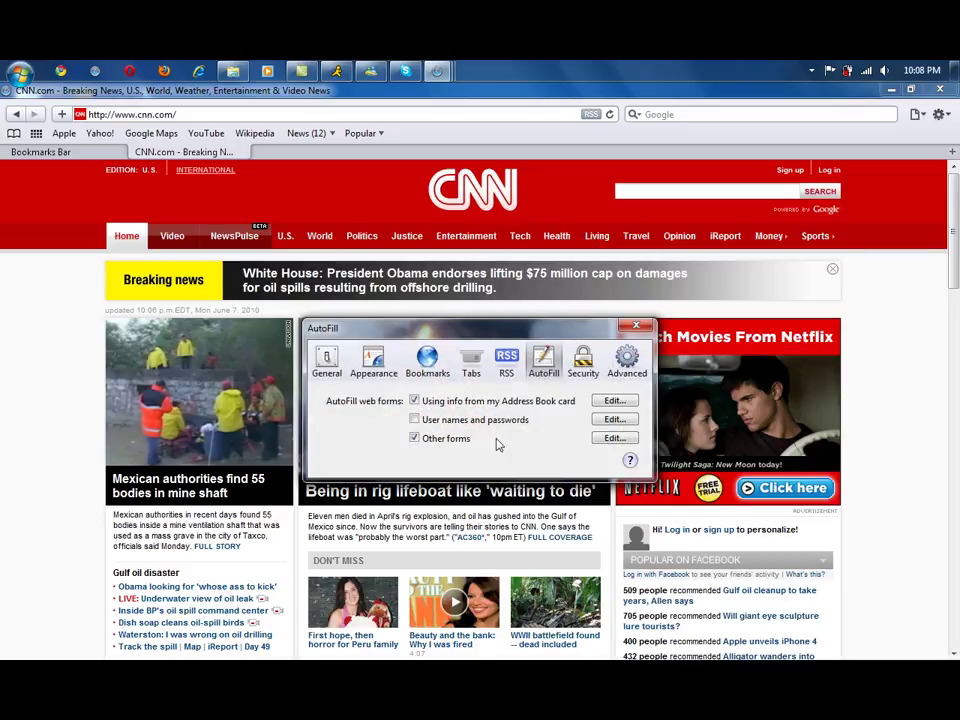
{"action": "left_click", "coordinate": [374, 360]}
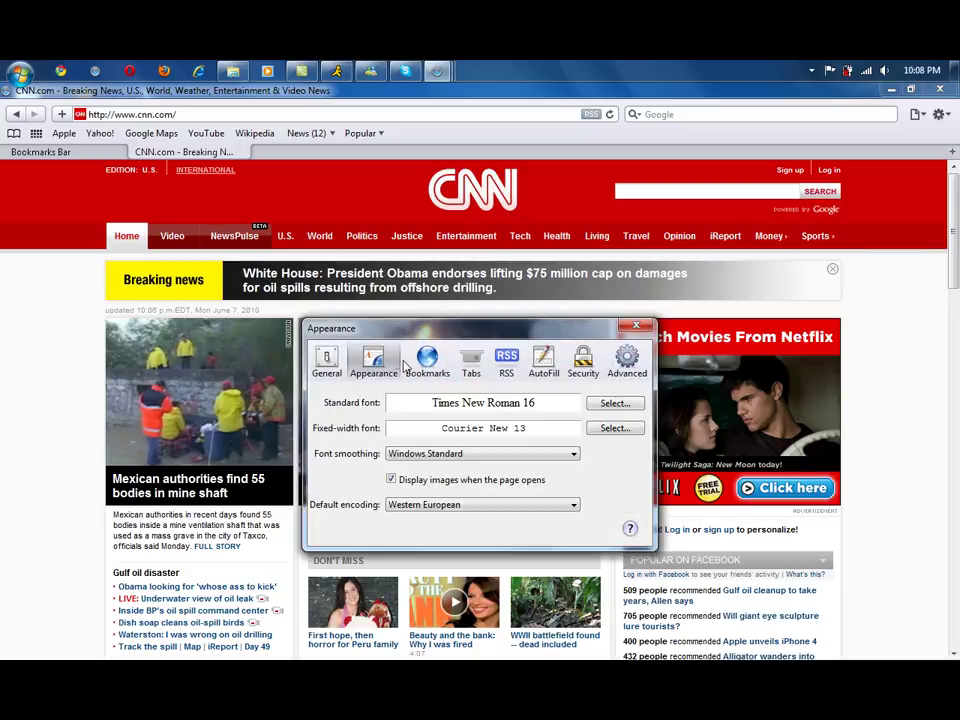
{"action": "left_click", "coordinate": [427, 365]}
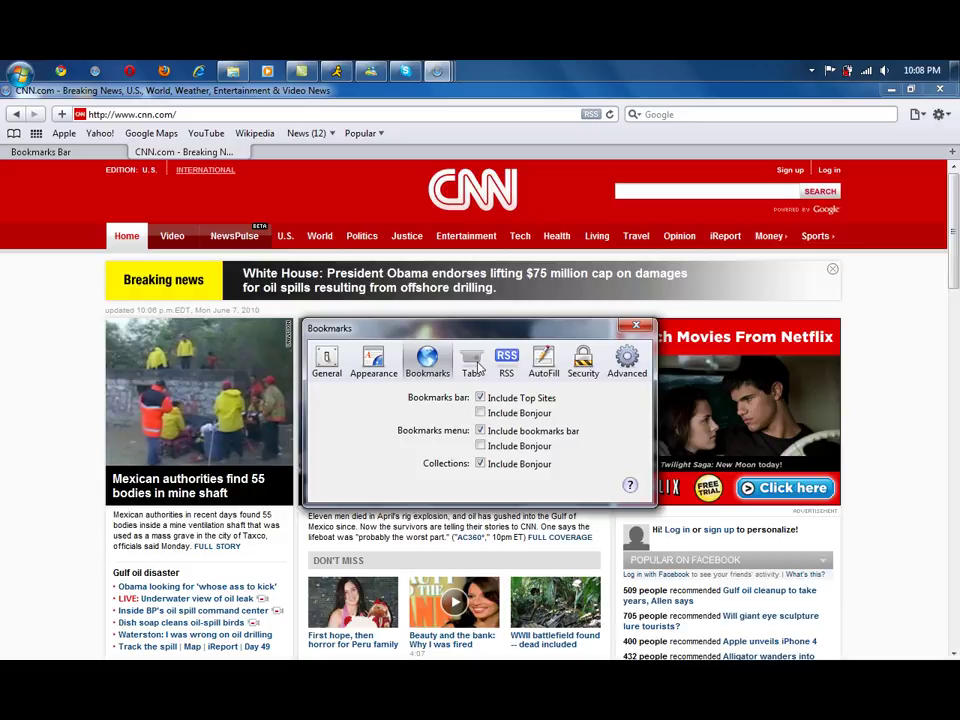
{"action": "left_click", "coordinate": [471, 362]}
{"action": "left_click", "coordinate": [636, 325]}
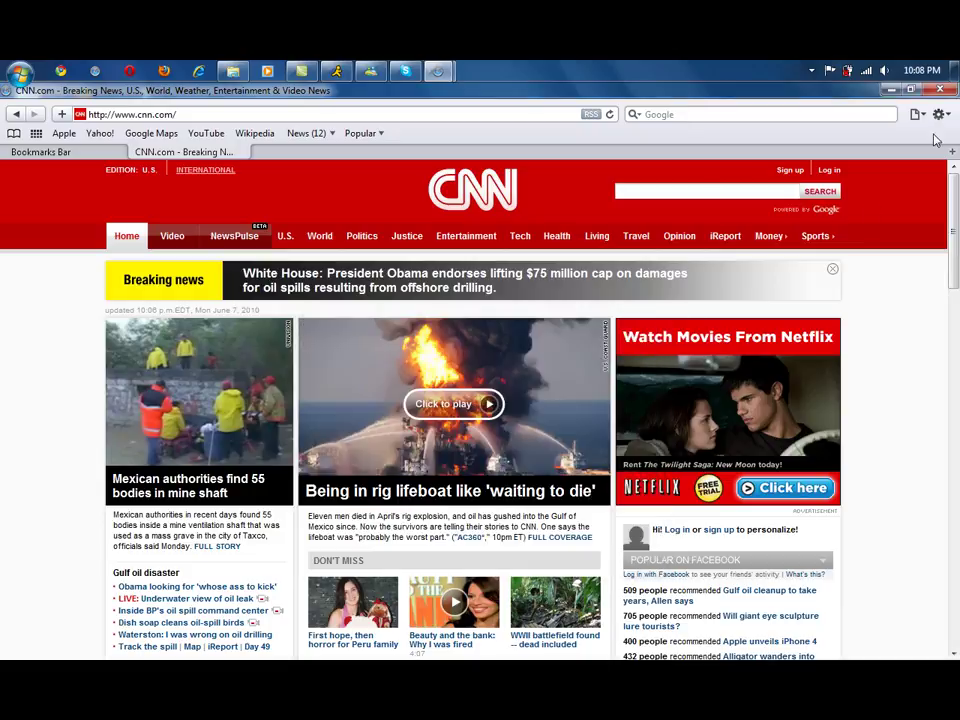
{"action": "left_click", "coordinate": [940, 114]}
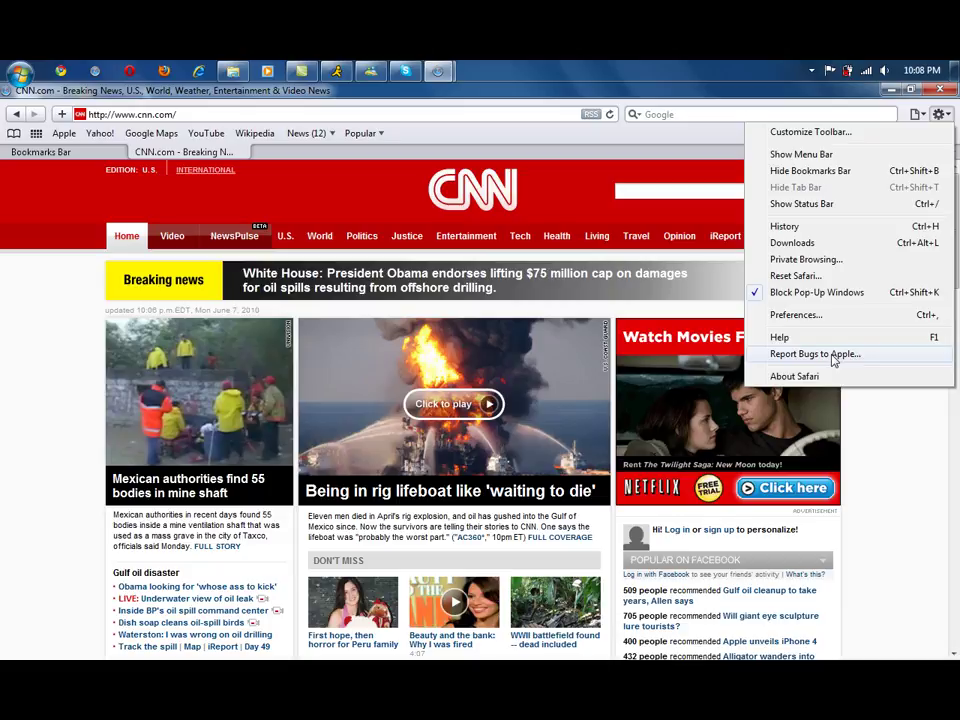
- Search Google for 'youtube' and open the official YouTube site from the results
{"action": "key", "text": "Escape"}
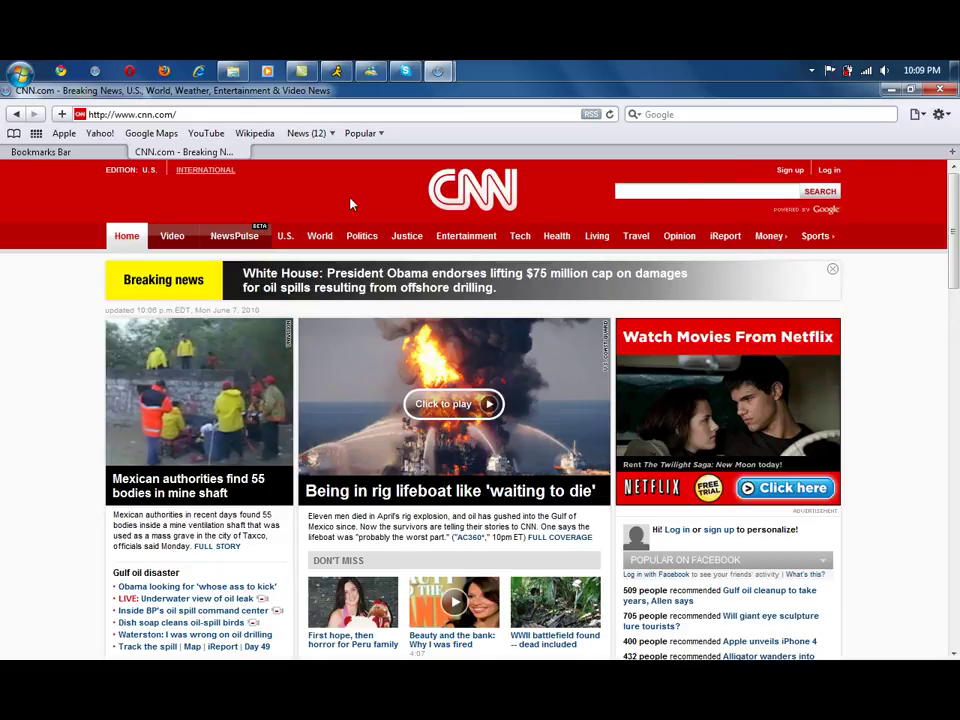
{"action": "left_click", "coordinate": [755, 115]}
{"action": "type", "text": "you"}
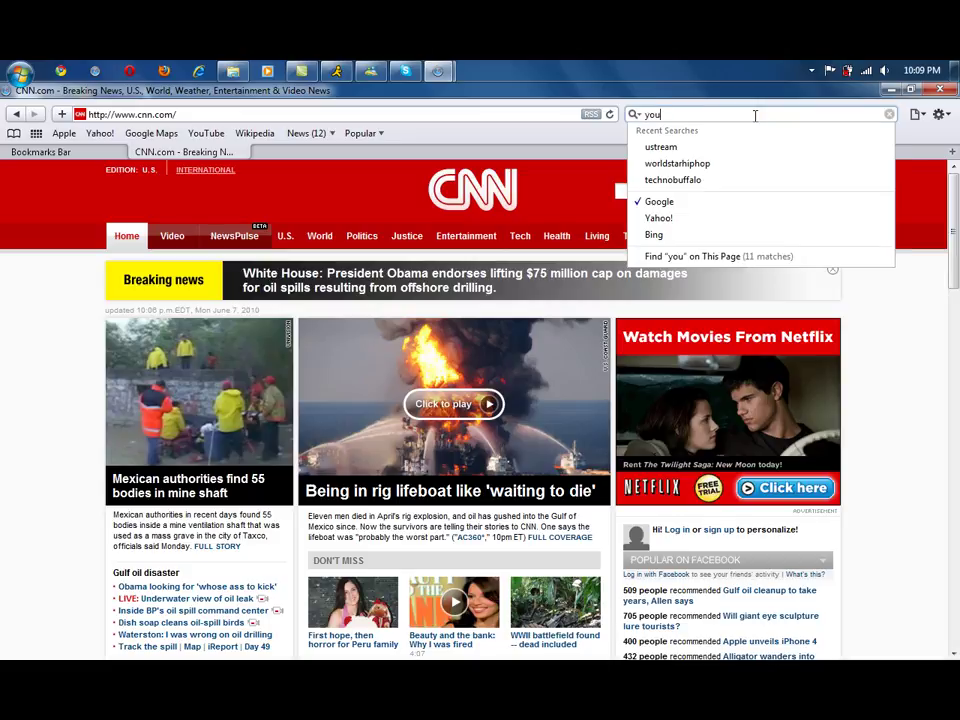
{"action": "type", "text": "tu"}
{"action": "type", "text": "be"}
{"action": "key", "text": "Return"}
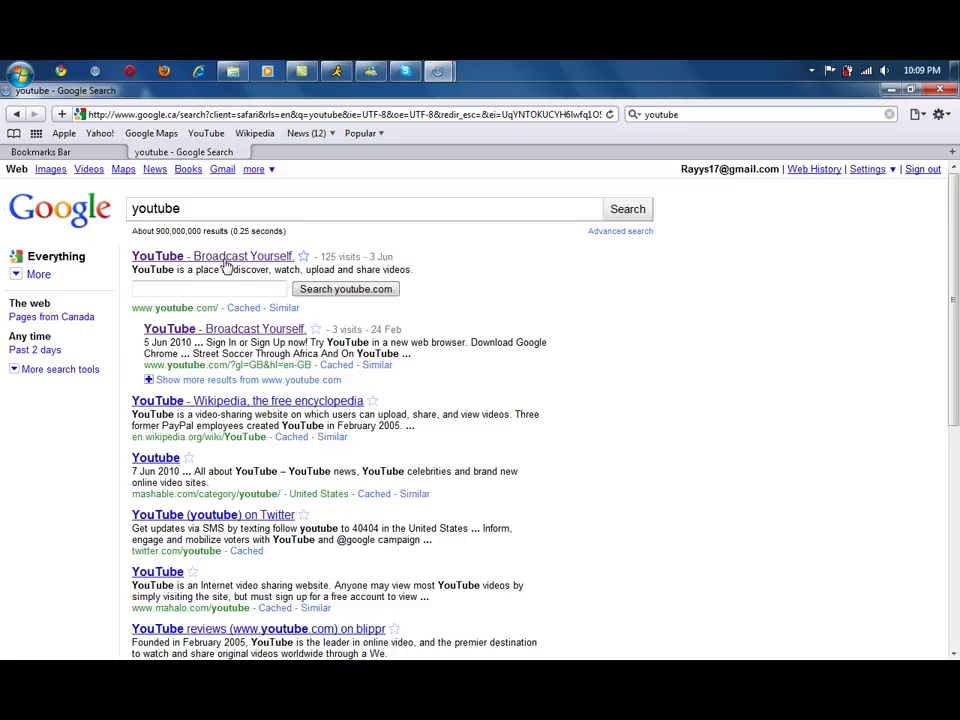
{"action": "left_click", "coordinate": [225, 260]}
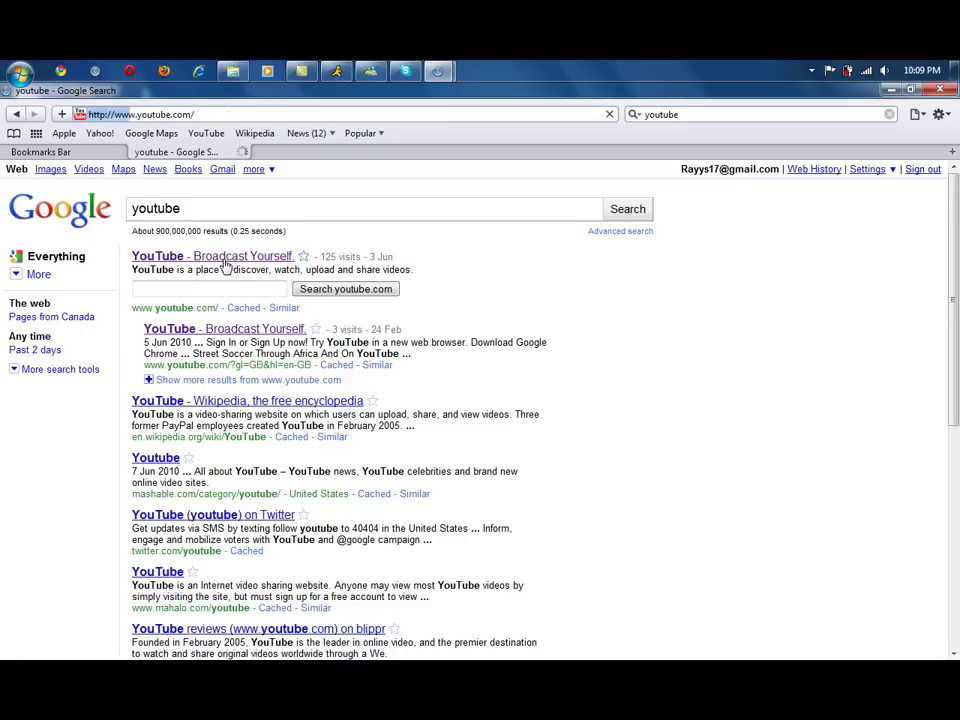